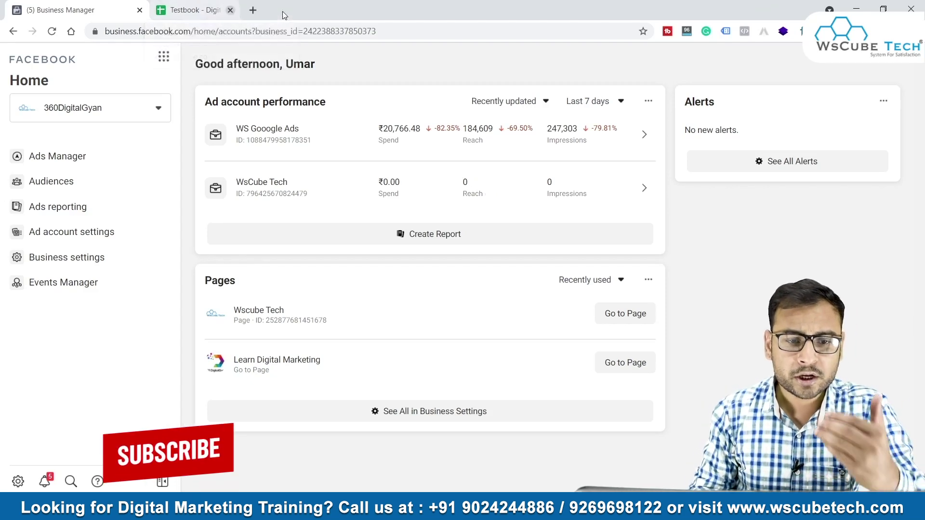
Open the business settings and examine the Users, Accounts, Data sources, Brand safety, Registrations and Integrations sections.
left_click(283, 10)
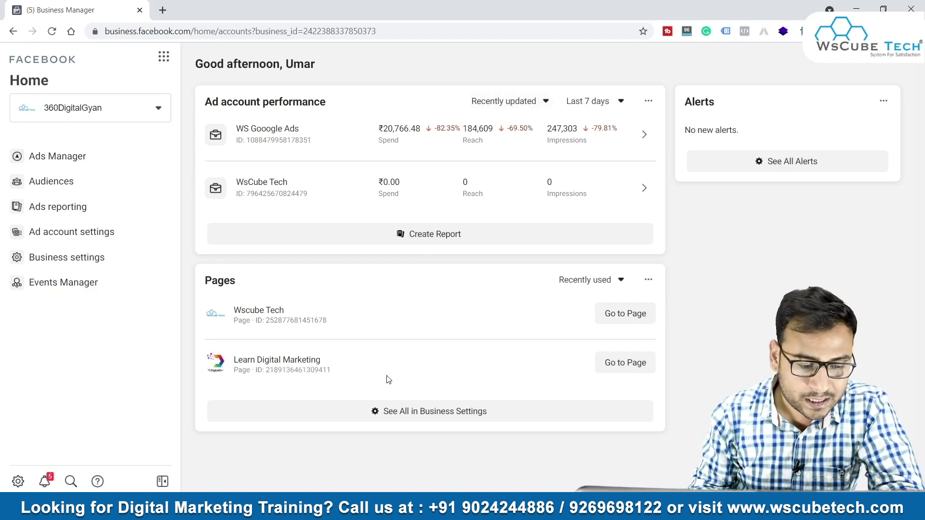
left_click(18, 481)
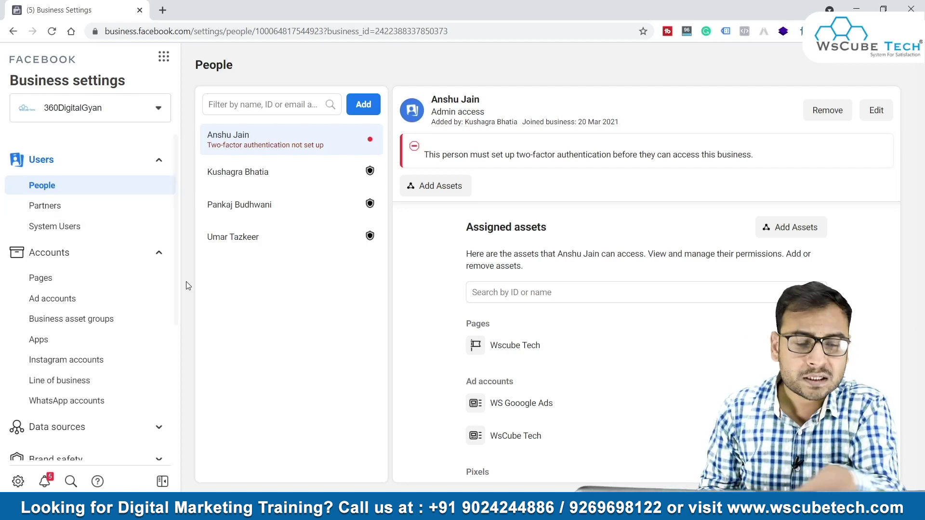
left_click(94, 161)
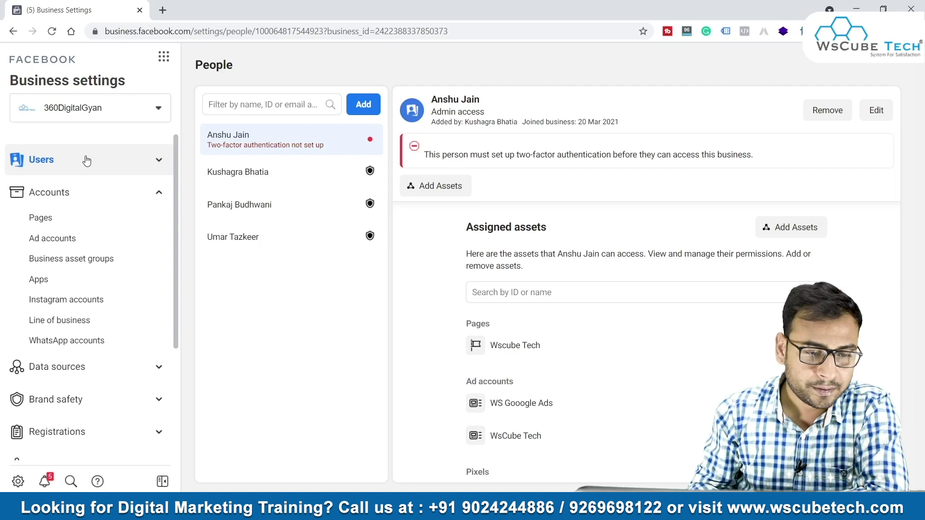
left_click(59, 202)
left_click(59, 202)
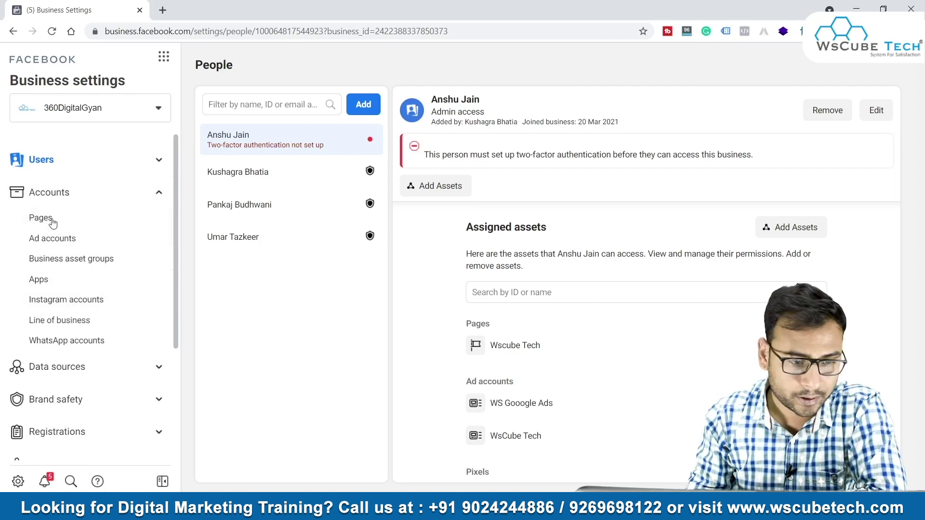
left_click(50, 192)
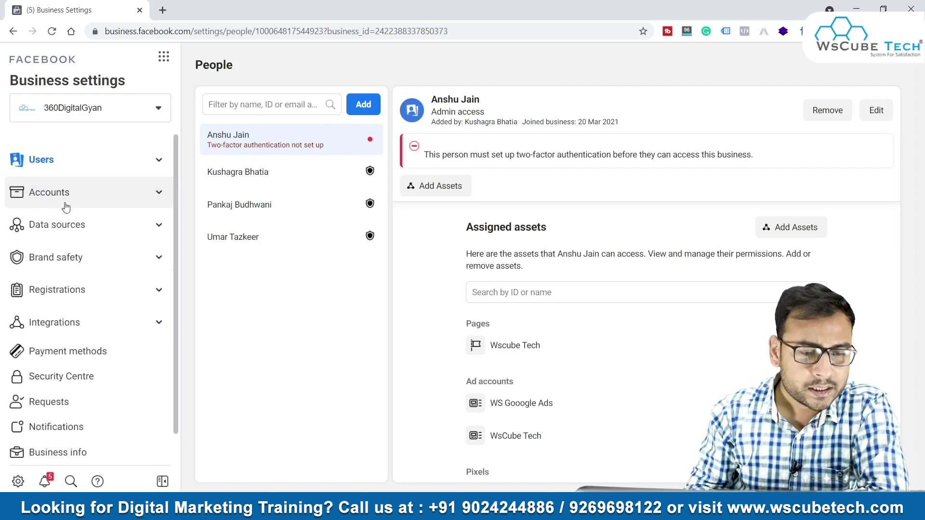
left_click(57, 228)
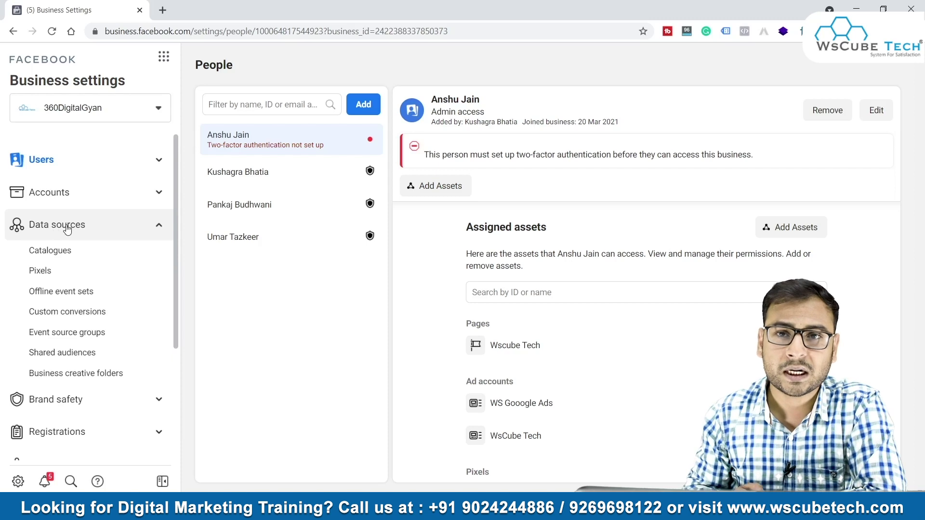
left_click(67, 230)
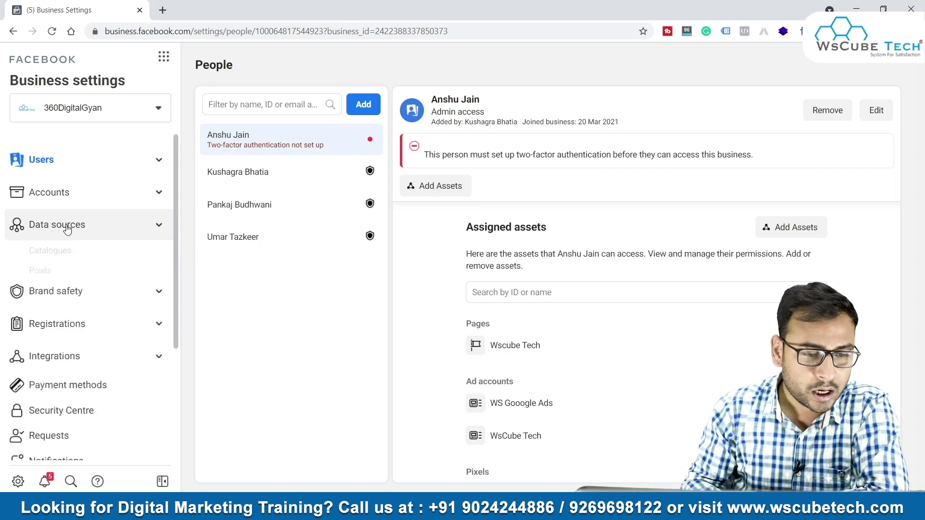
left_click(71, 257)
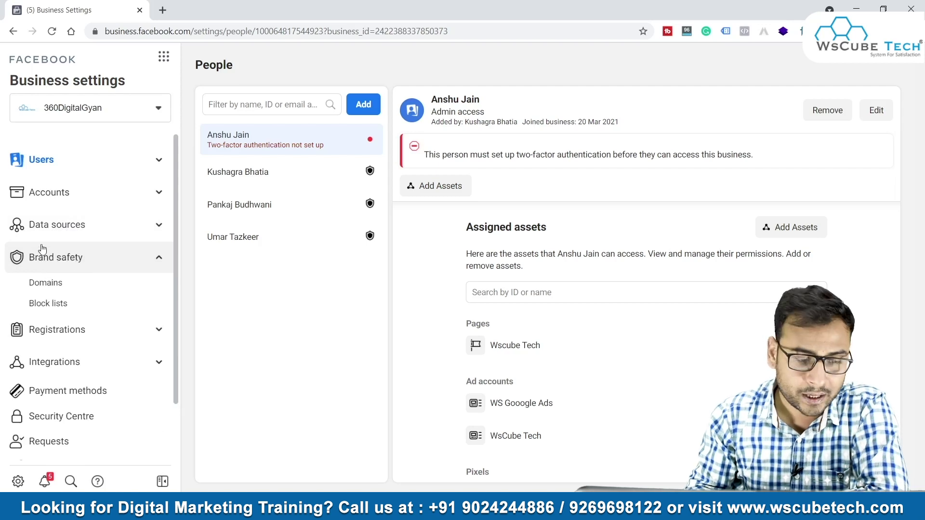
left_click(79, 259)
left_click(69, 288)
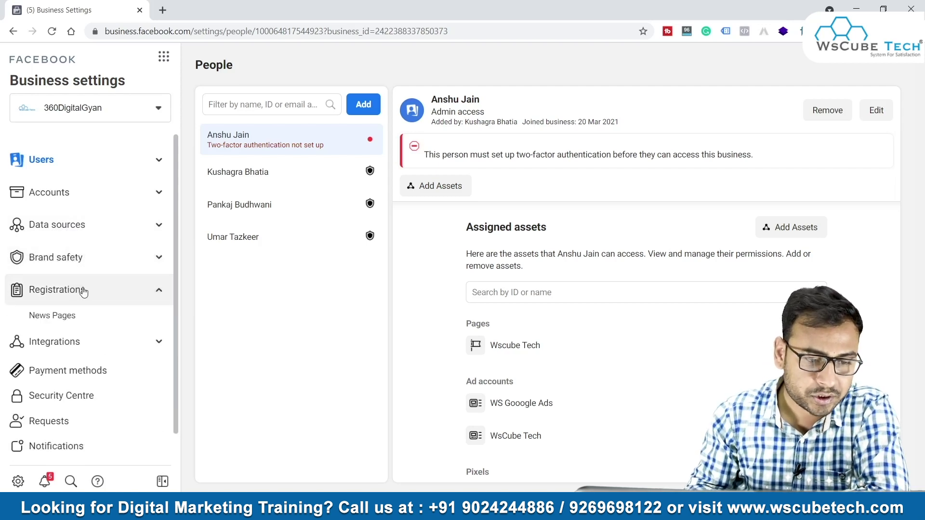
left_click(72, 292)
left_click(54, 323)
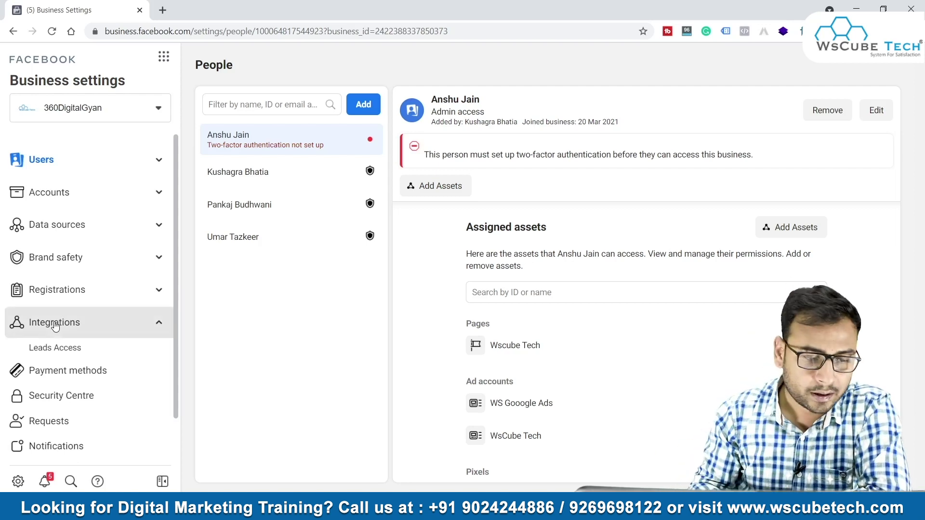
left_click(55, 323)
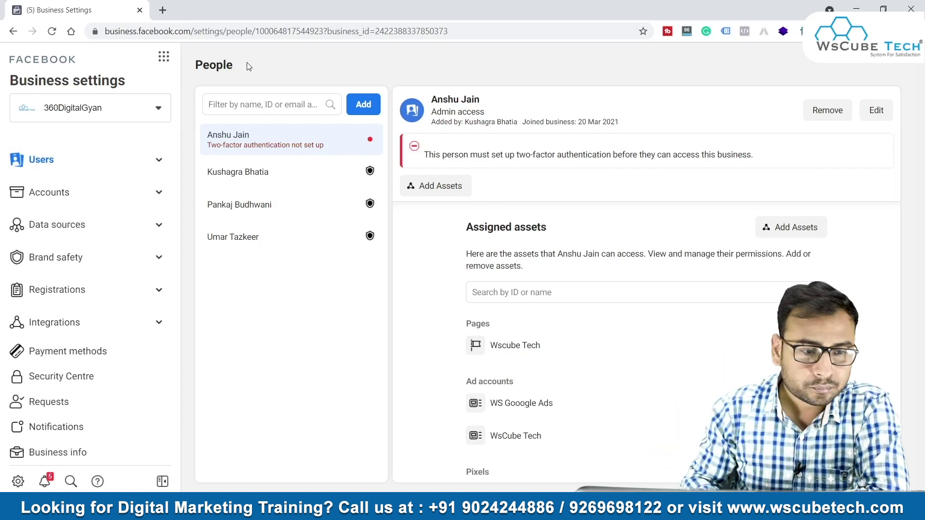
left_click(13, 31)
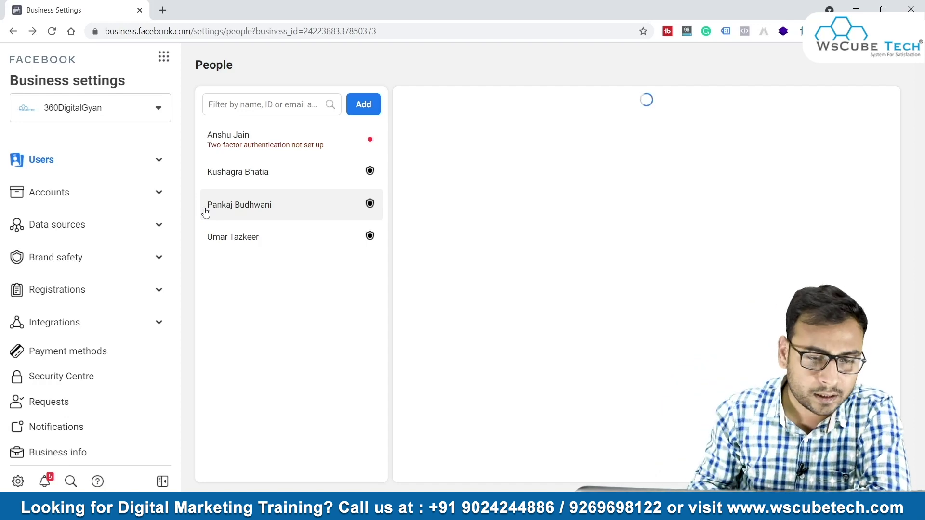
Browse the business's ad accounts, select WS Gooogle Ads and open it in Ads Manager.
left_click(99, 195)
left_click(48, 239)
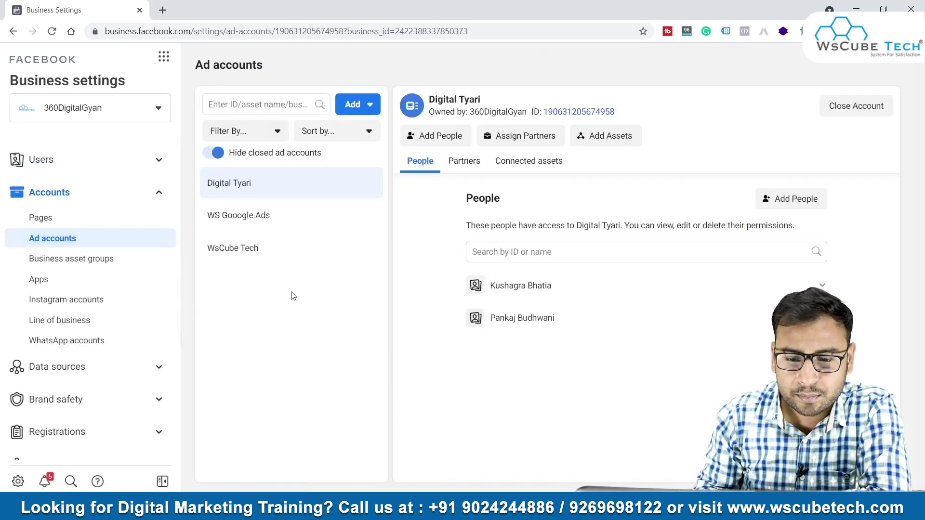
left_click(258, 222)
left_click(247, 247)
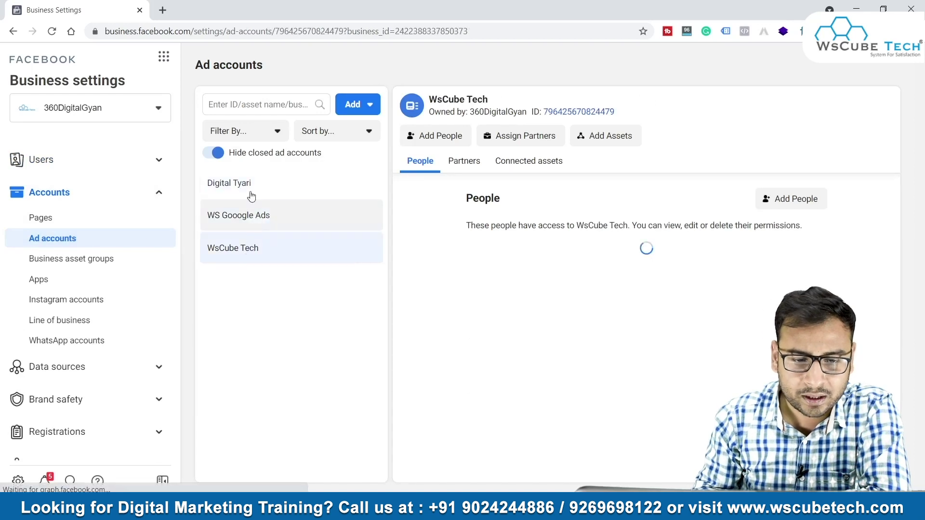
left_click(248, 190)
left_click(258, 214)
left_click(249, 246)
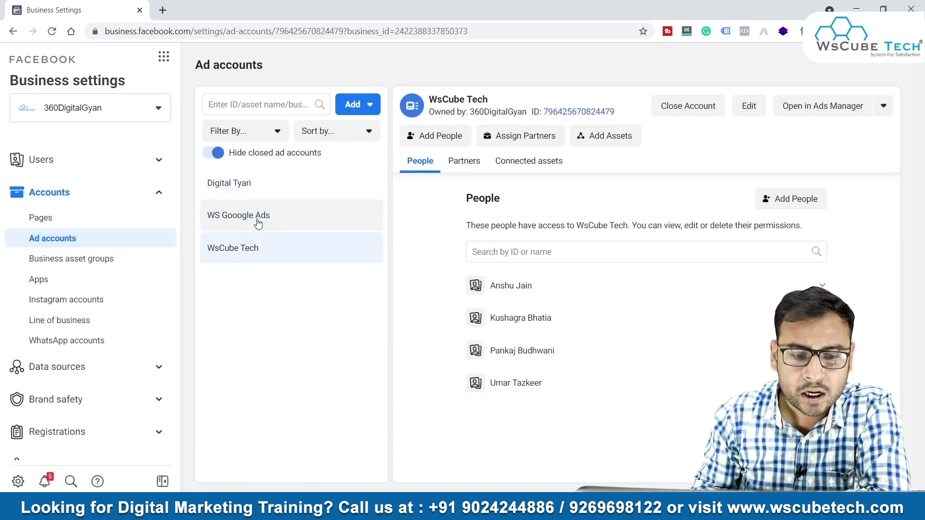
left_click(258, 223)
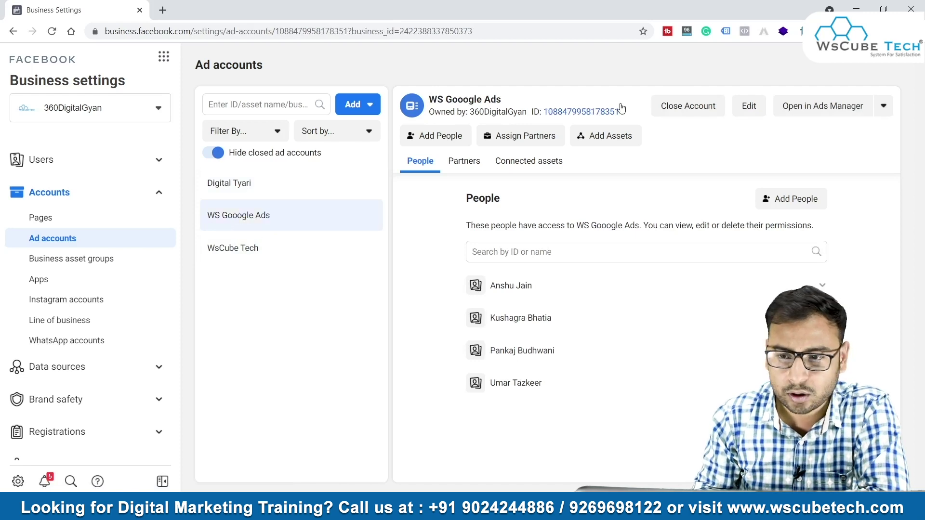
left_click(808, 112)
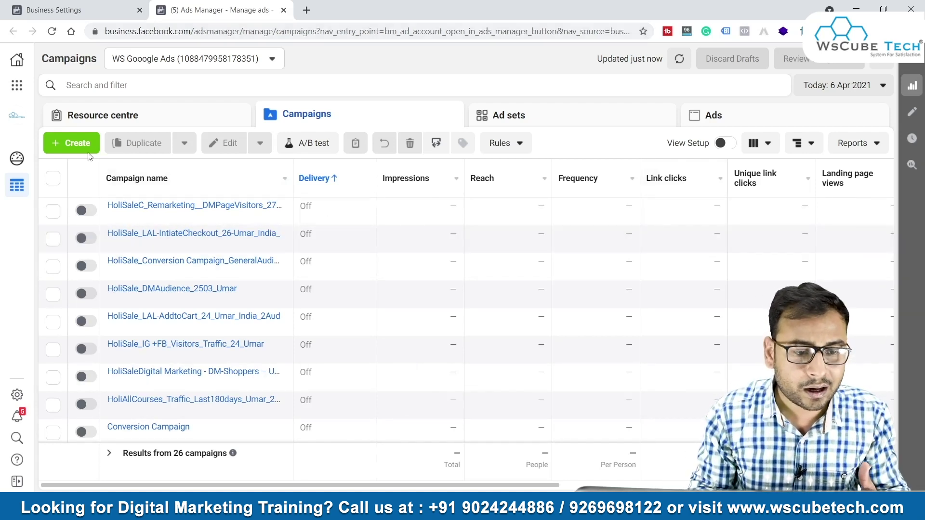
View the objectives offered for a new campaign and leave without creating one.
left_click(72, 143)
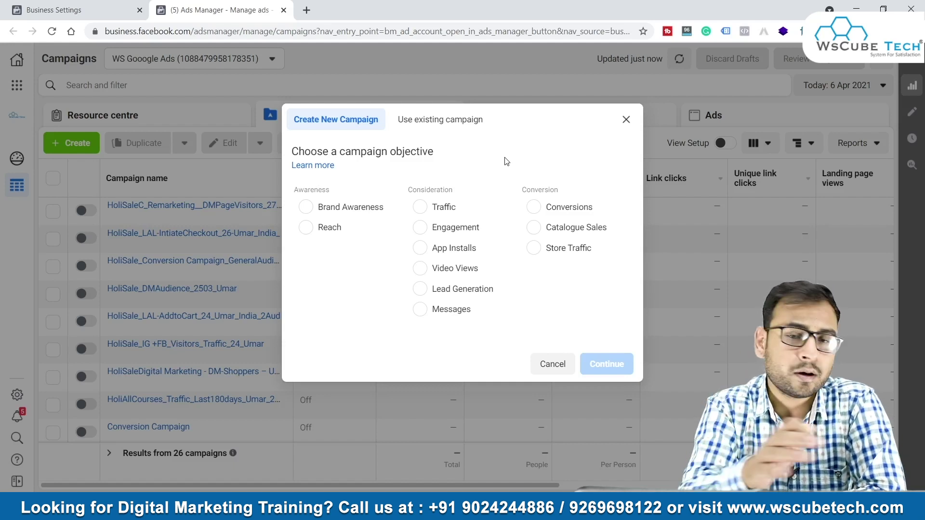
left_click(625, 120)
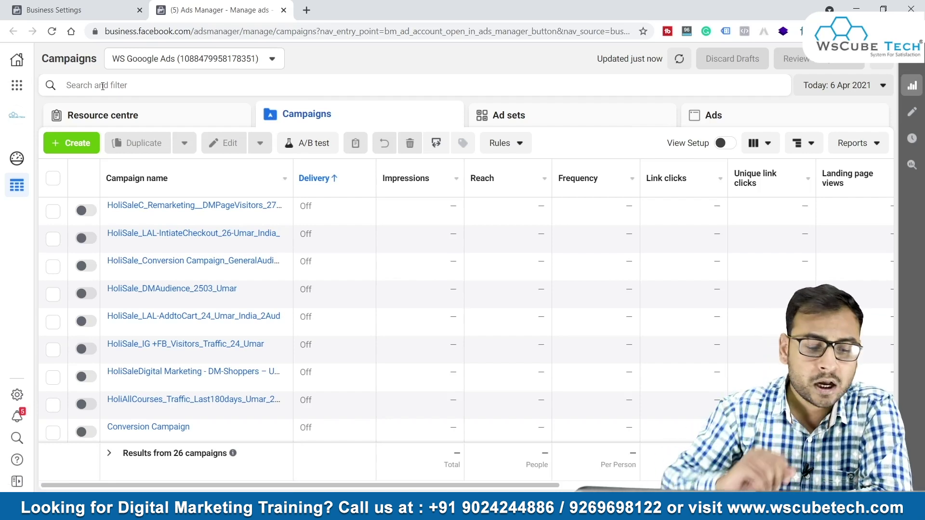
Look through the full list of business tools, including the advertising, reporting, customer engagement and sales tools.
left_click(19, 88)
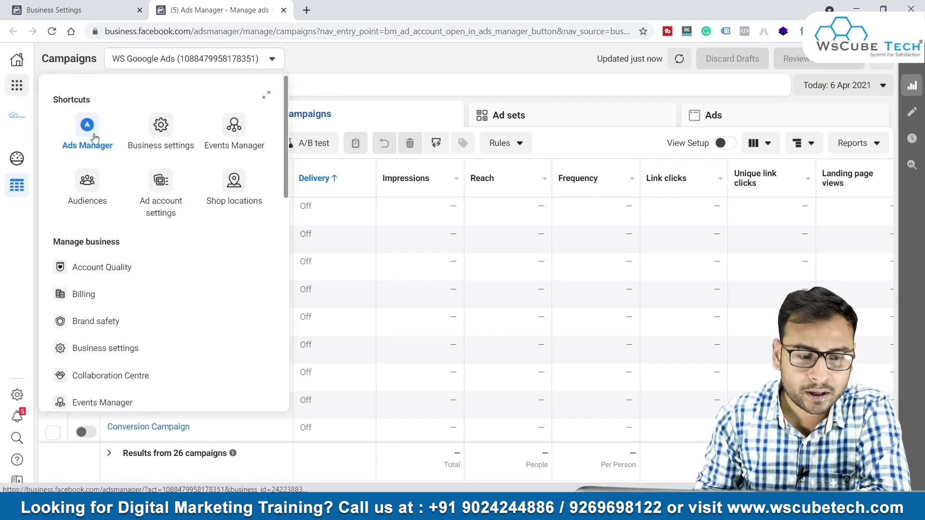
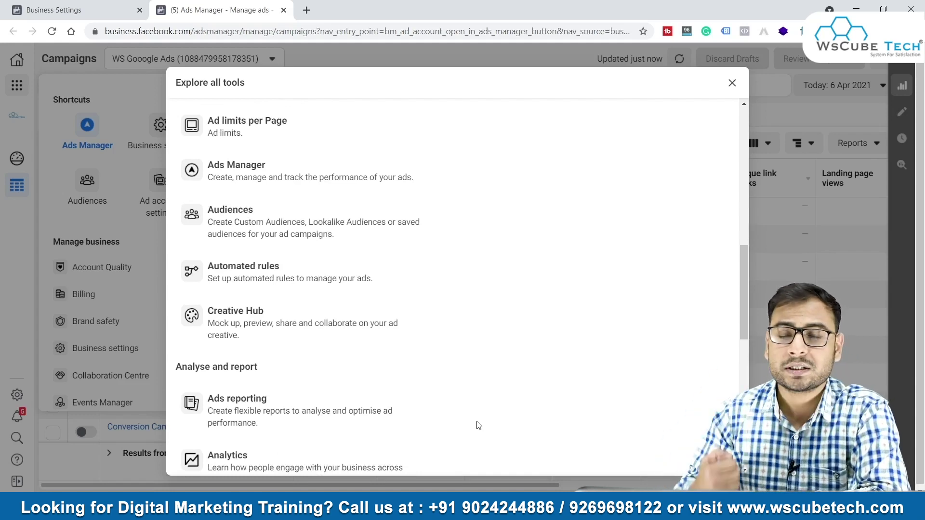
scroll(508, 256, "down", 2)
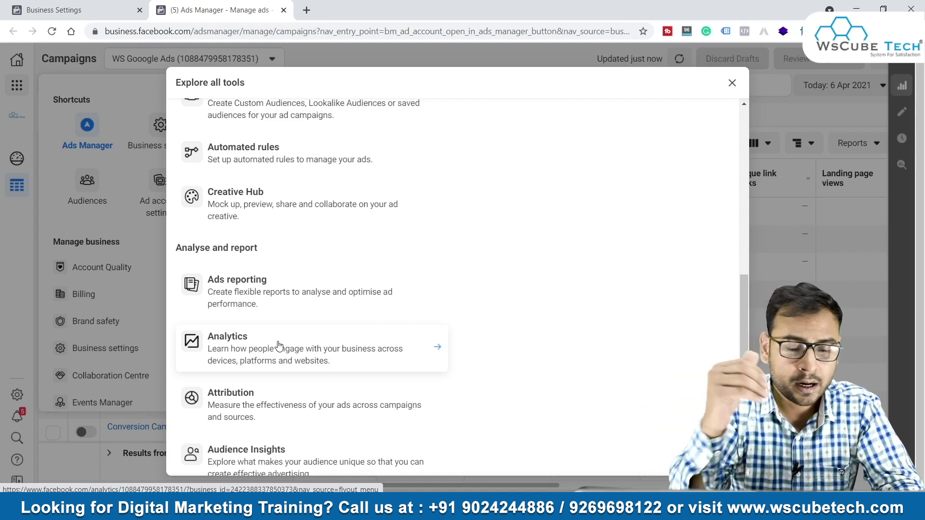
scroll(407, 320, "down", 2)
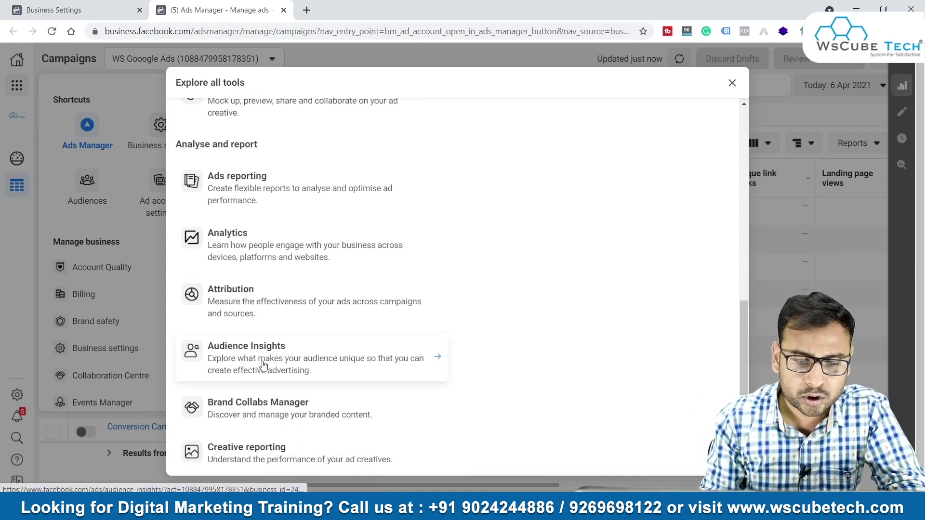
scroll(337, 410, "down", 2)
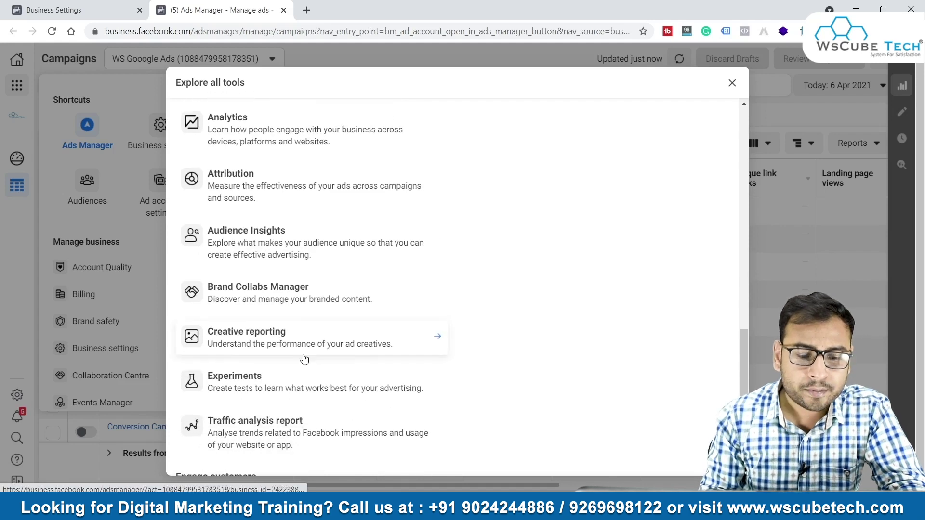
scroll(306, 357, "down", 1)
scroll(341, 390, "down", 2)
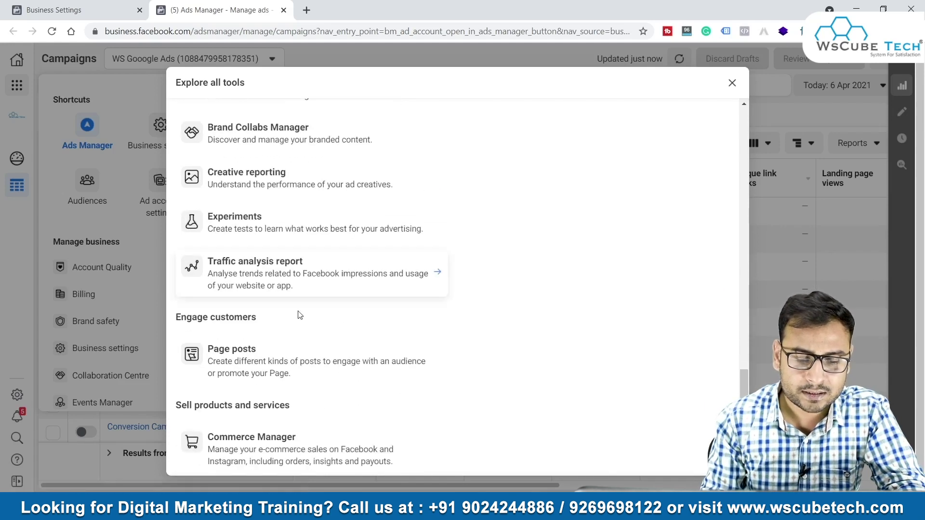
scroll(348, 408, "down", 1)
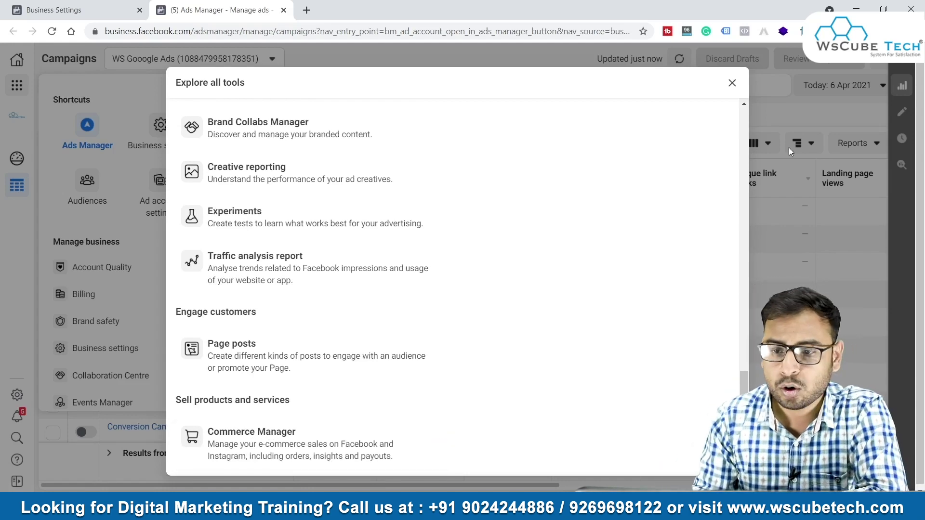
left_click(732, 83)
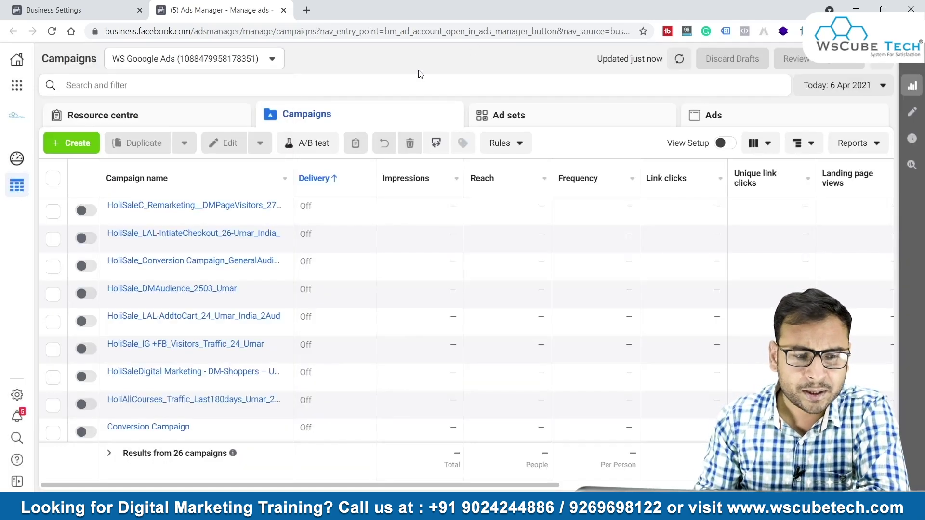
View the account overview for WS Gooogle Ads, return to the campaigns list and glance at the tool shortcuts.
left_click(17, 159)
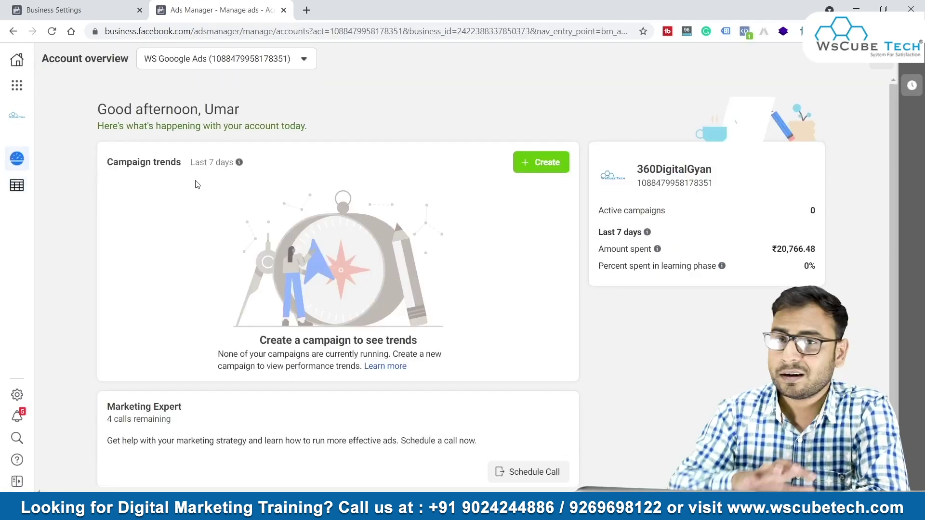
left_click(17, 185)
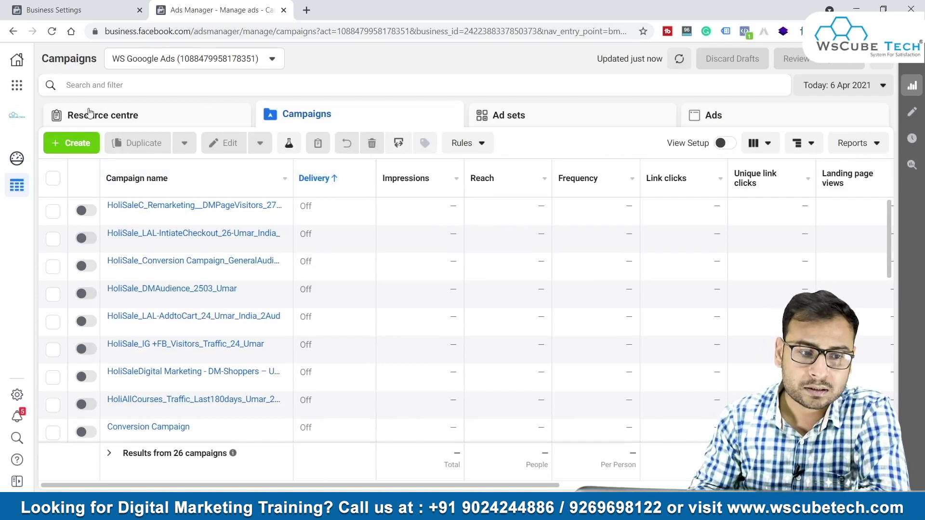
left_click(16, 89)
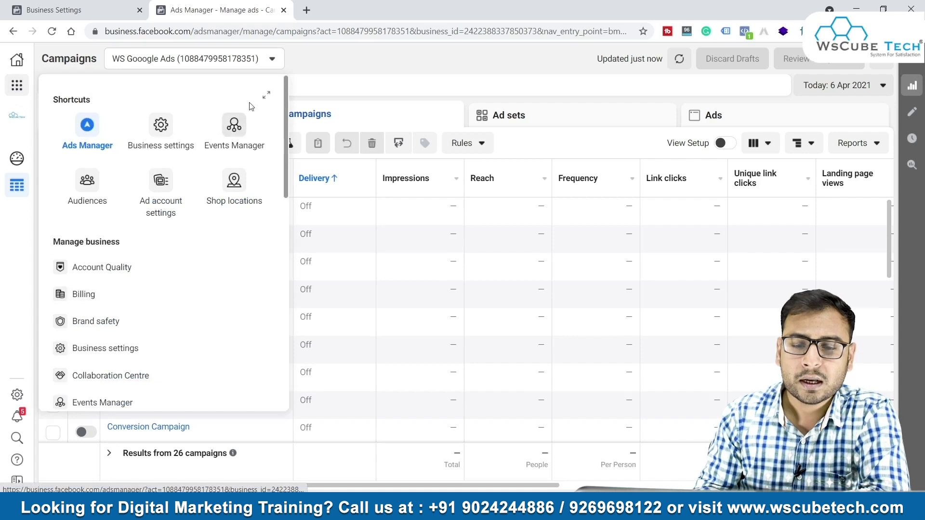
left_click(498, 77)
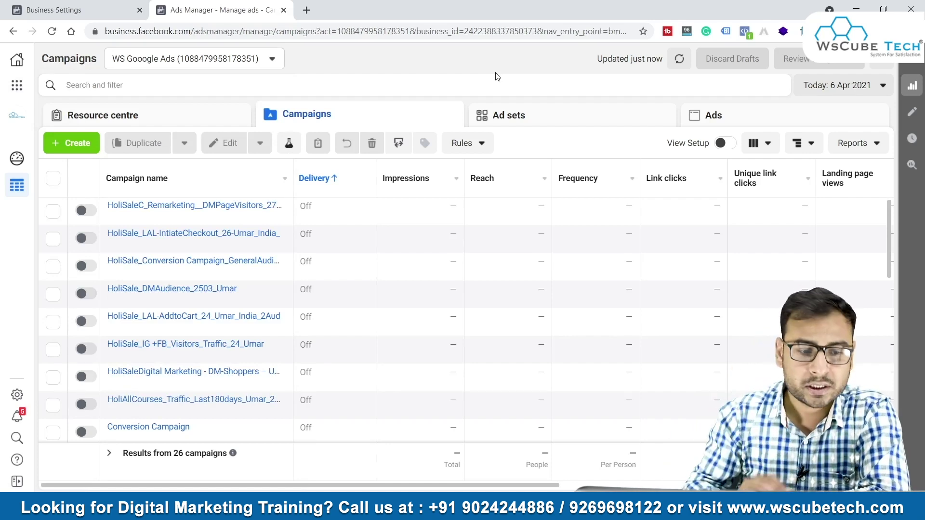
Create a new campaign with the Traffic objective and dismiss the conversions campaign recommendation.
left_click(79, 135)
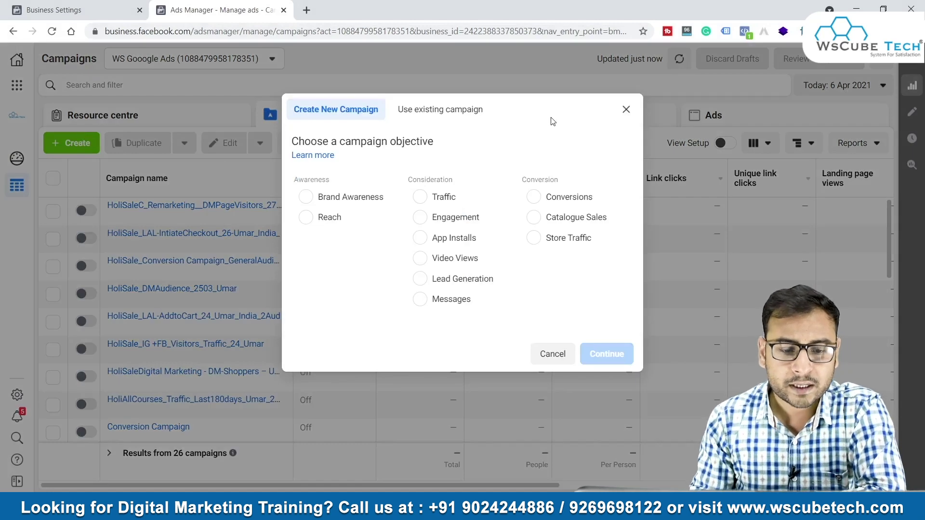
left_click(501, 207)
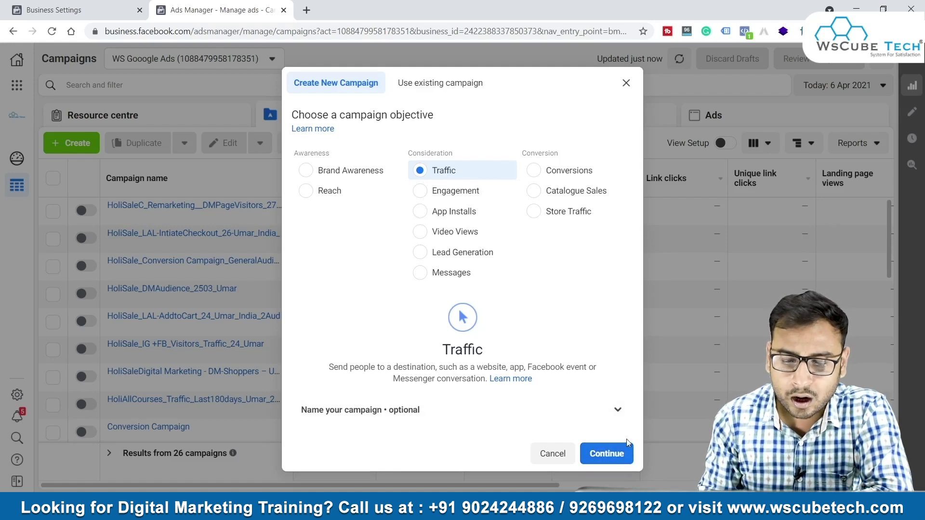
left_click(606, 454)
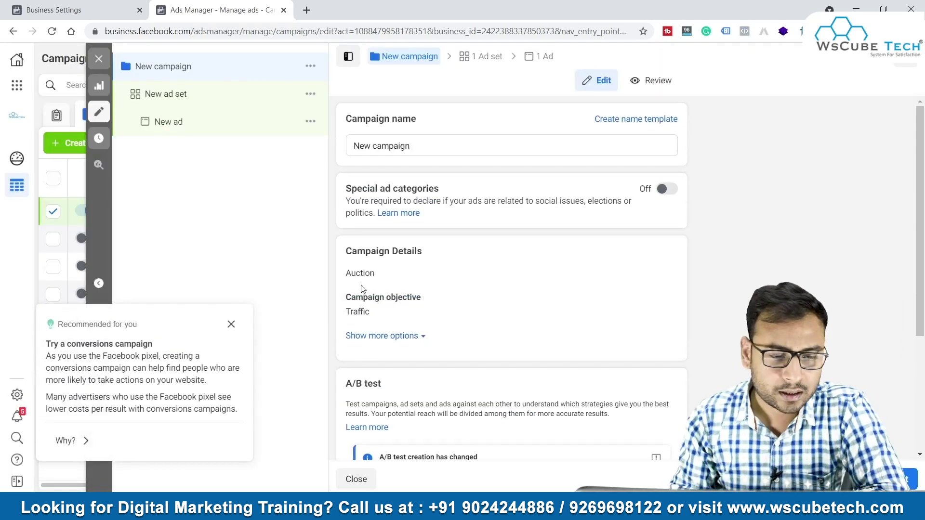
left_click(231, 324)
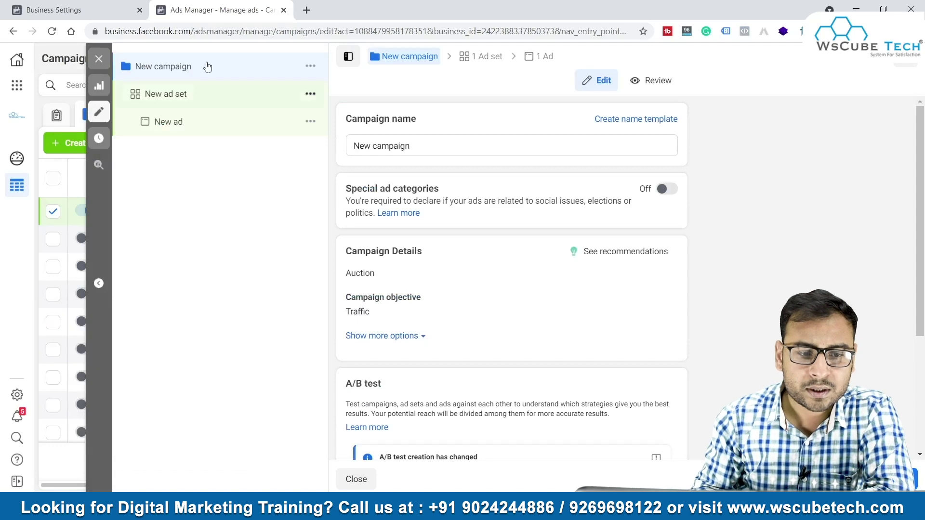
Try naming the new campaign Demo_New_Campaign and clear the name again.
triple_click(380, 147)
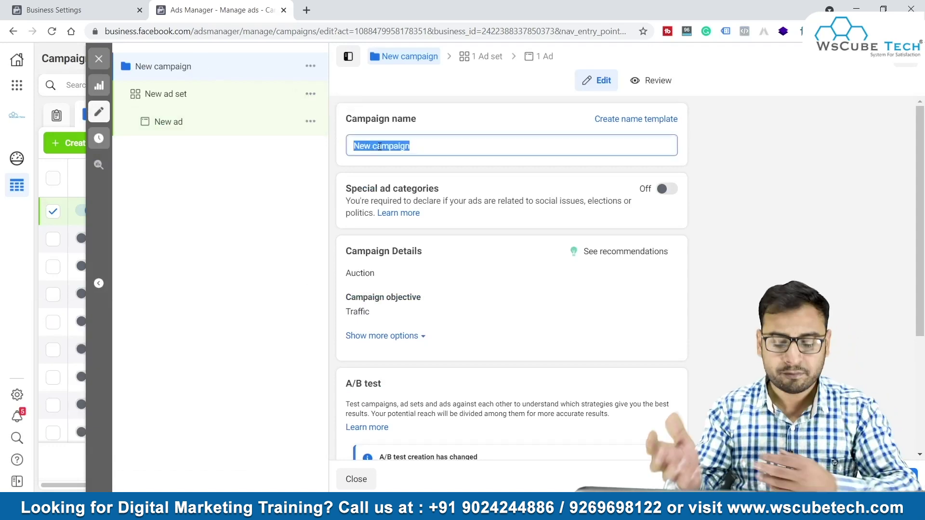
type("Demo_New_Campaign")
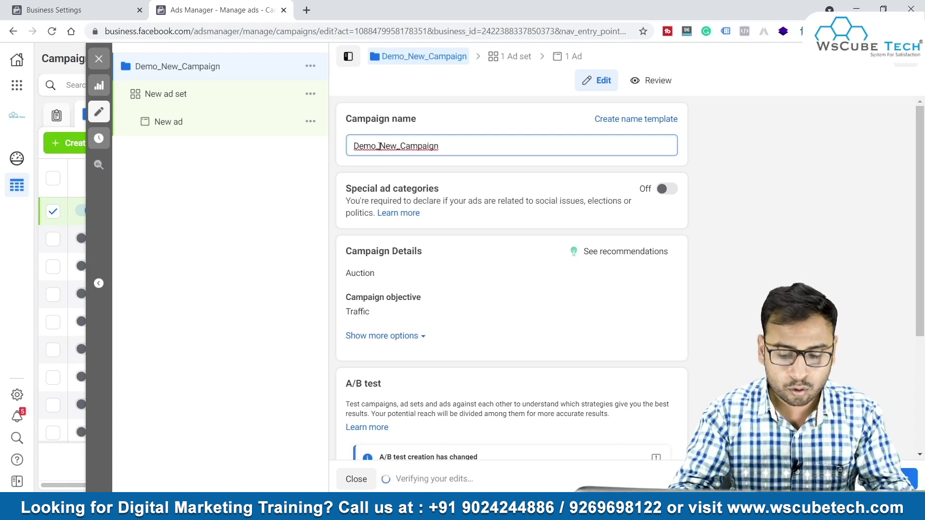
key("ctrl+a")
key("BackSpace")
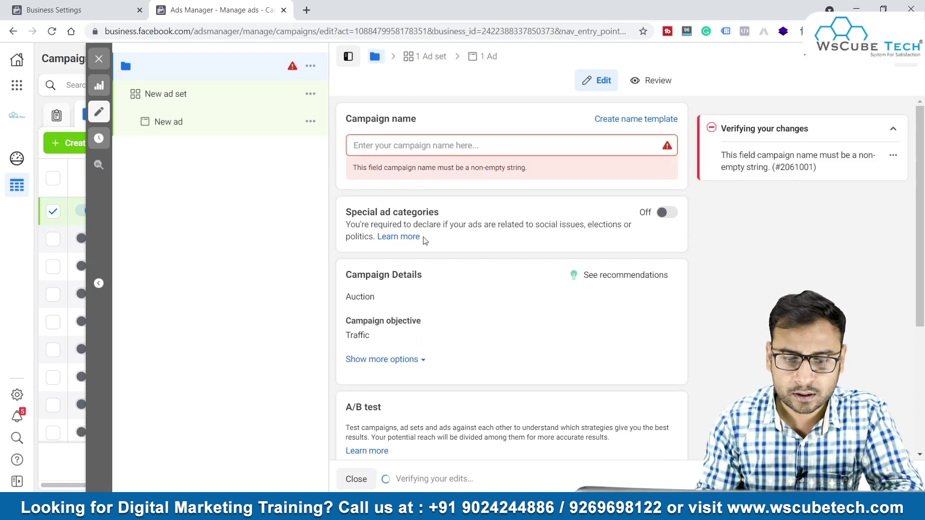
Review the campaign-level settings, including the optional spending limit, A/B test and campaign budget optimisation.
scroll(425, 241, "down", 1)
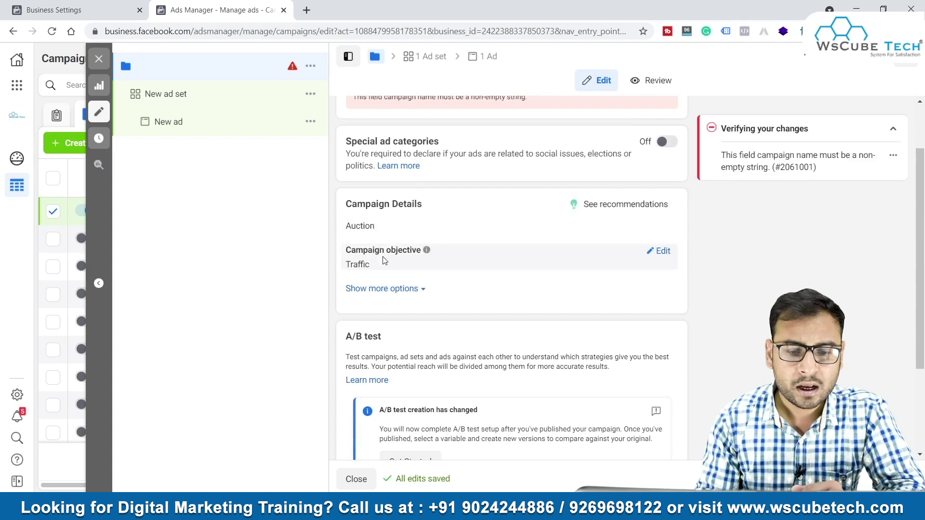
left_click(375, 290)
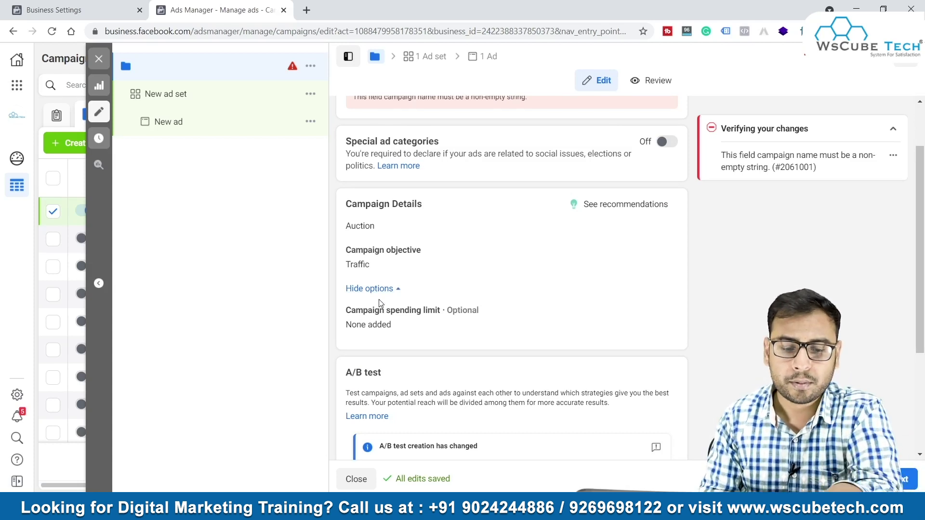
scroll(435, 321, "down", 3)
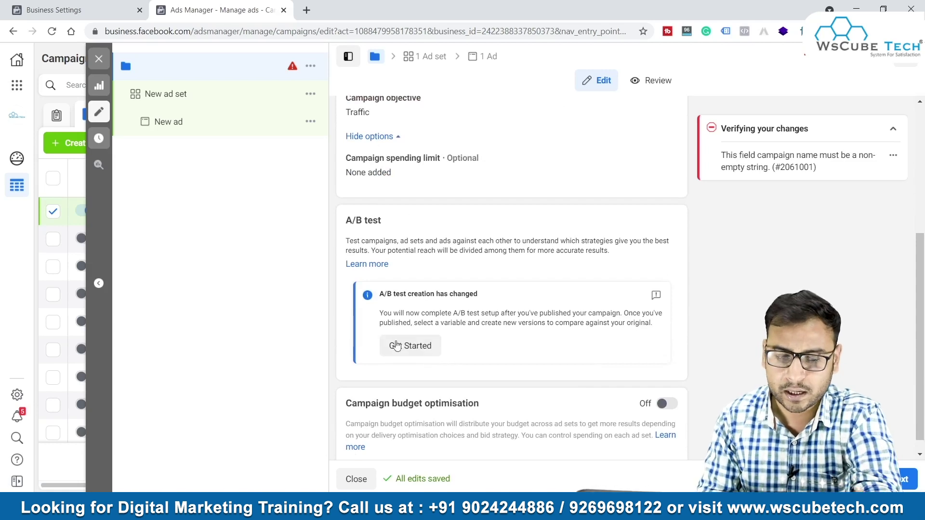
scroll(502, 322, "down", 1)
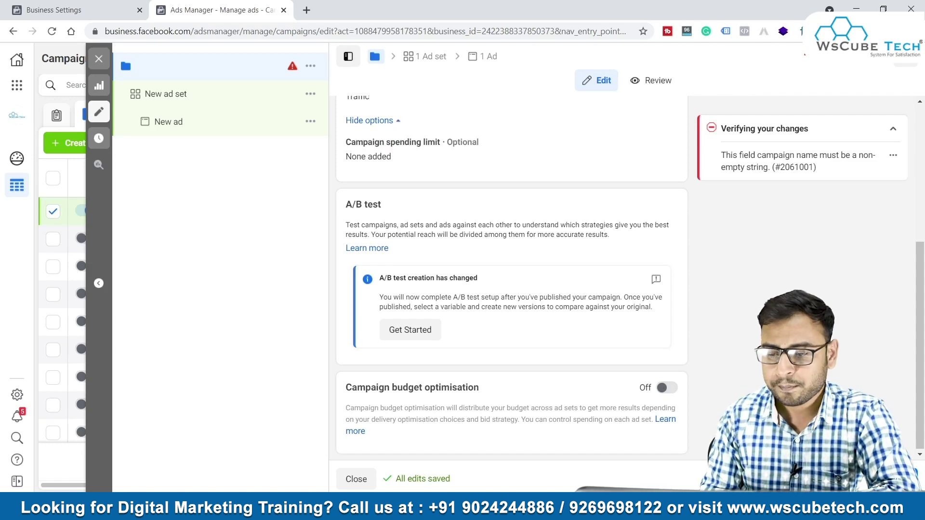
Continue to the ad set level and review its traffic destination, audience, location, age and detailed targeting settings.
left_click(894, 479)
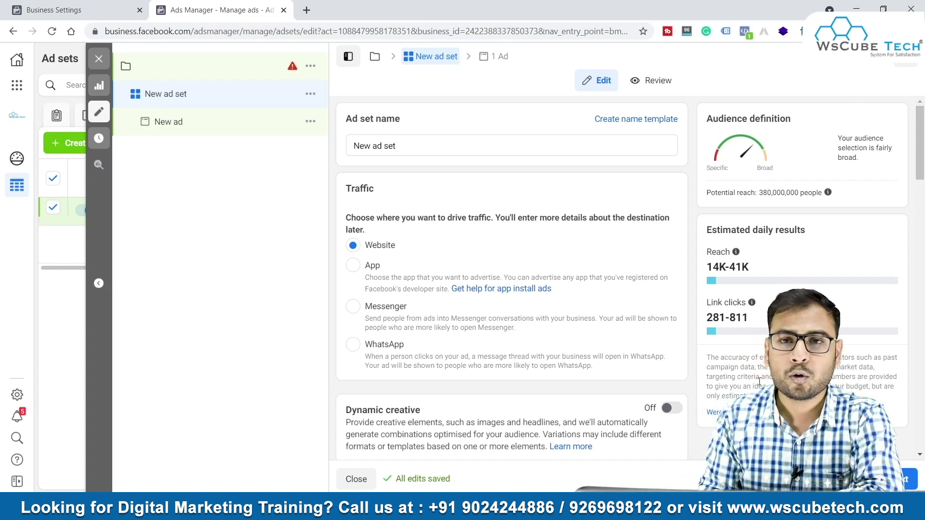
mouse_move(828, 192)
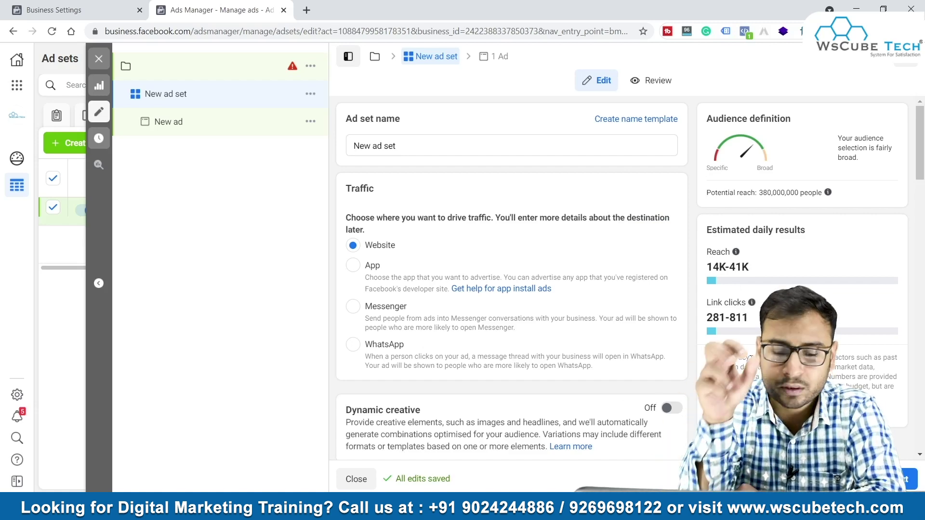
scroll(559, 371, "down", 10)
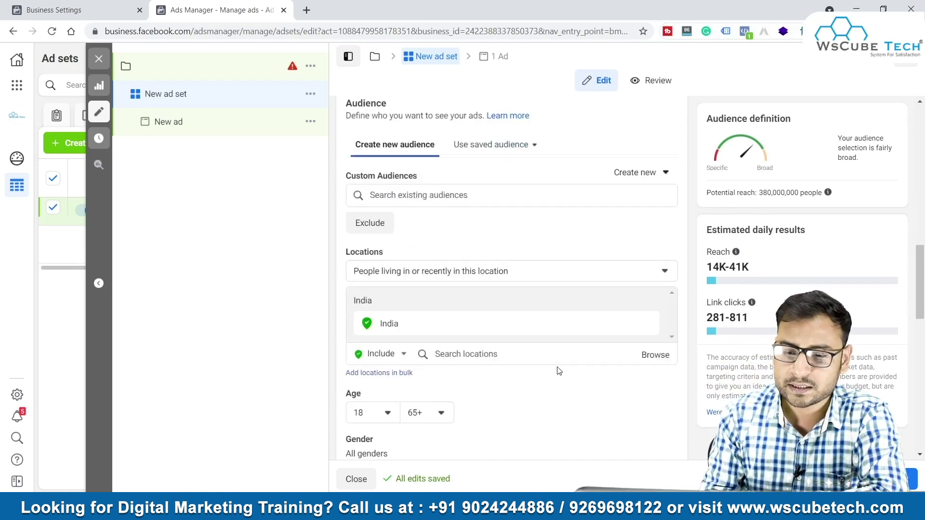
scroll(559, 371, "down", 5)
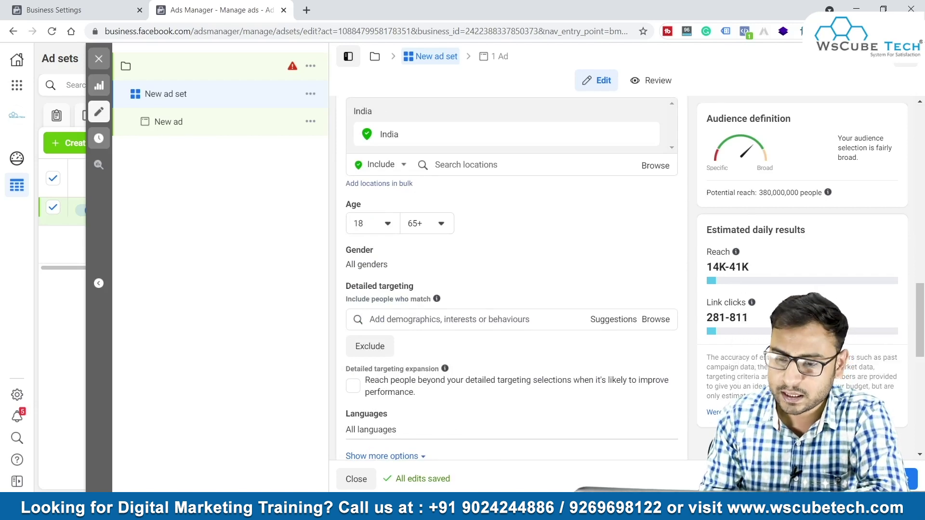
Return to the campaign level, close the campaign editor and discard all unpublished drafts in the ad account.
left_click(375, 56)
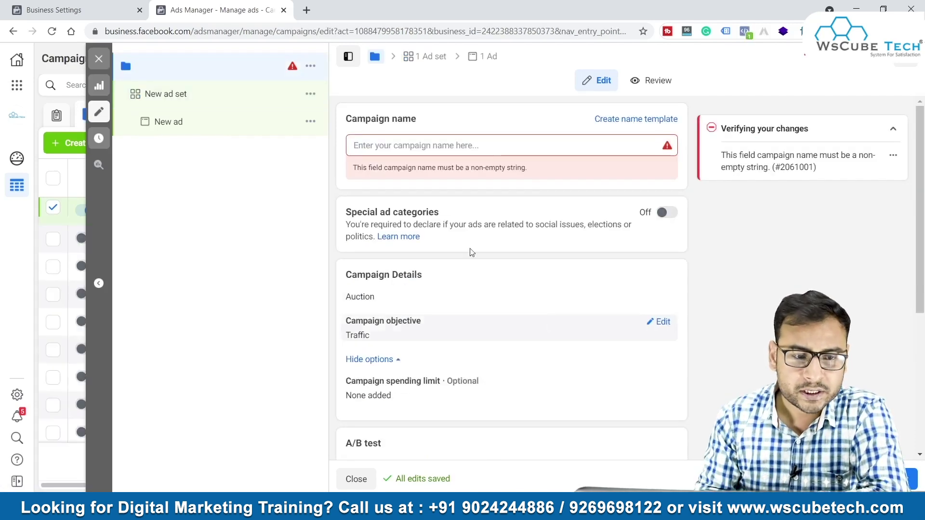
left_click(99, 59)
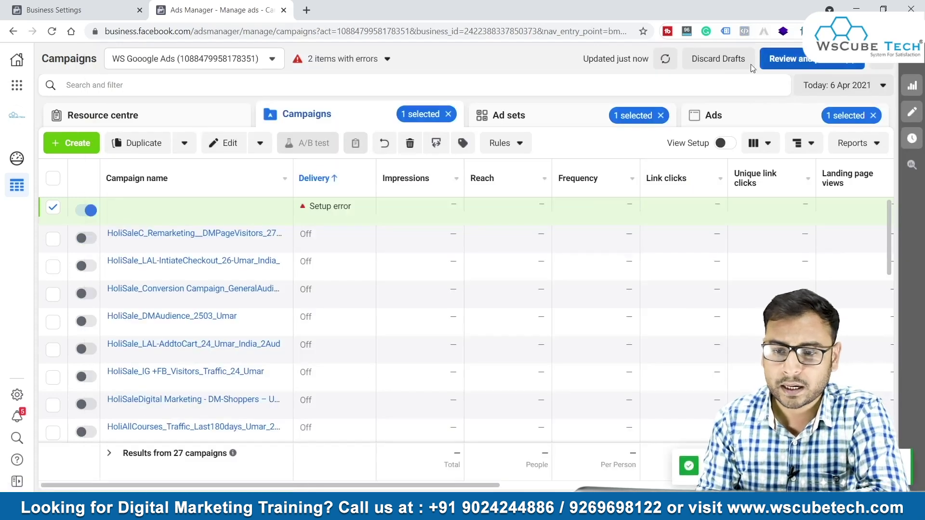
left_click(718, 58)
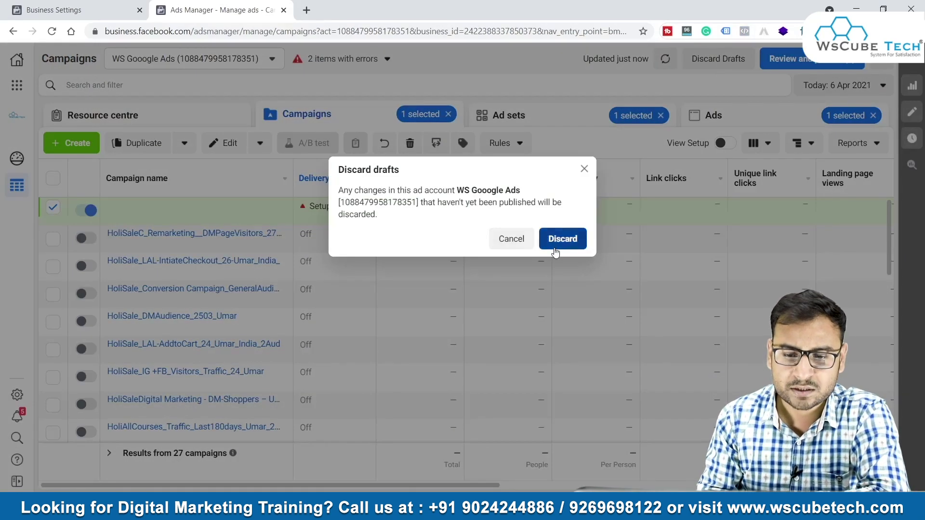
left_click(555, 241)
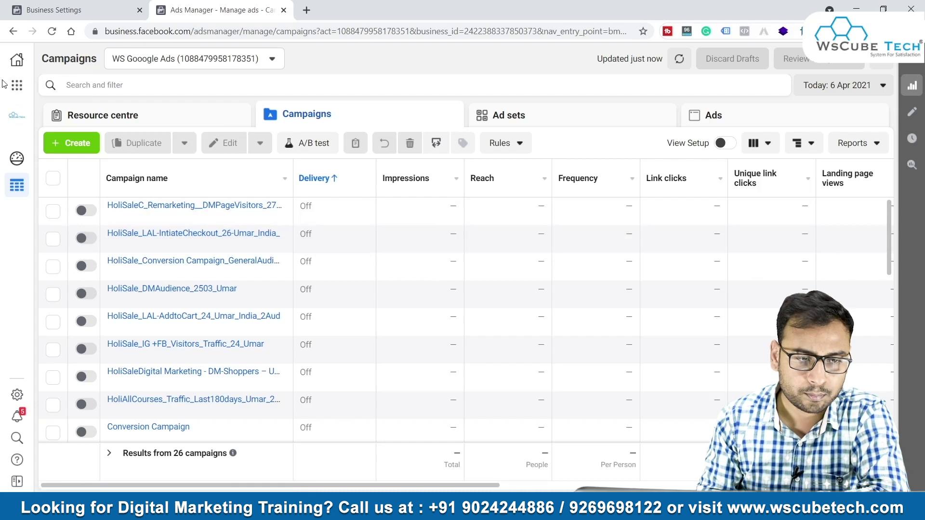
Switch to Events Manager and collapse the notice about important changes affecting web events.
left_click(17, 85)
left_click(230, 134)
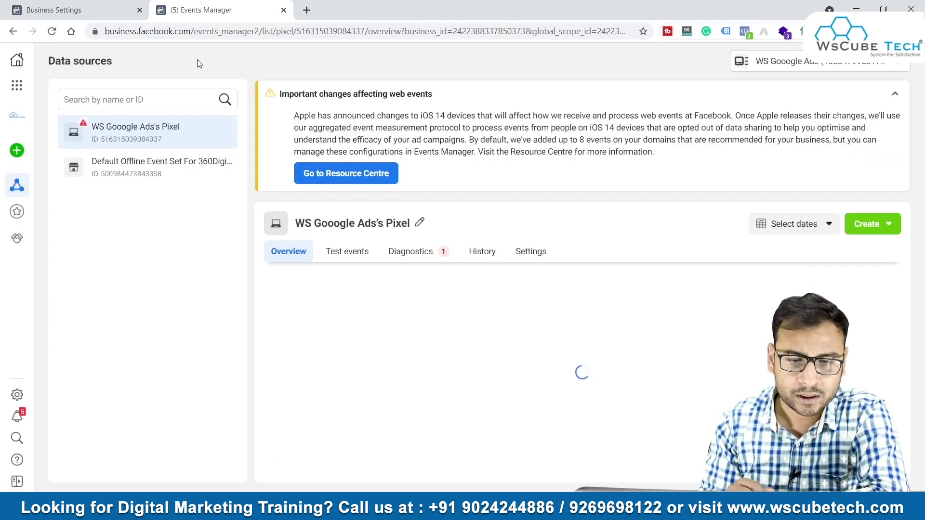
left_click(896, 95)
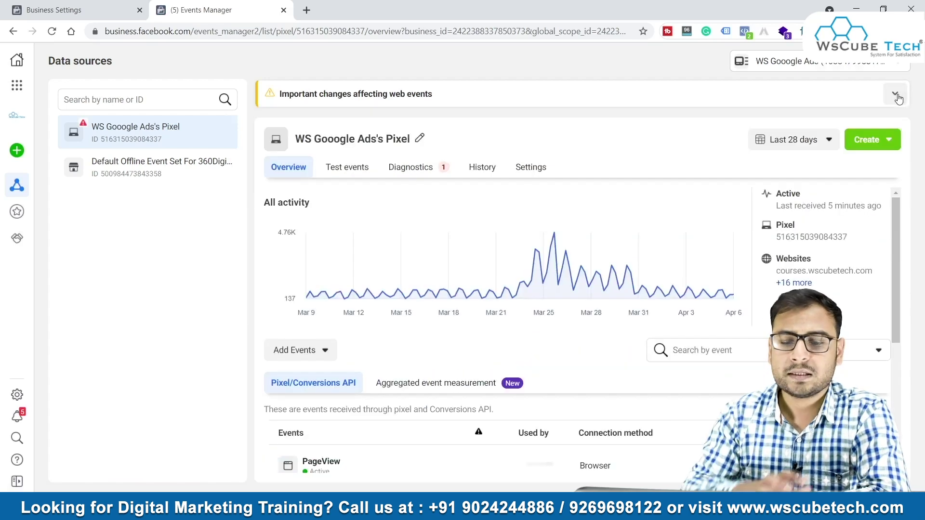
scroll(592, 330, "down", 3)
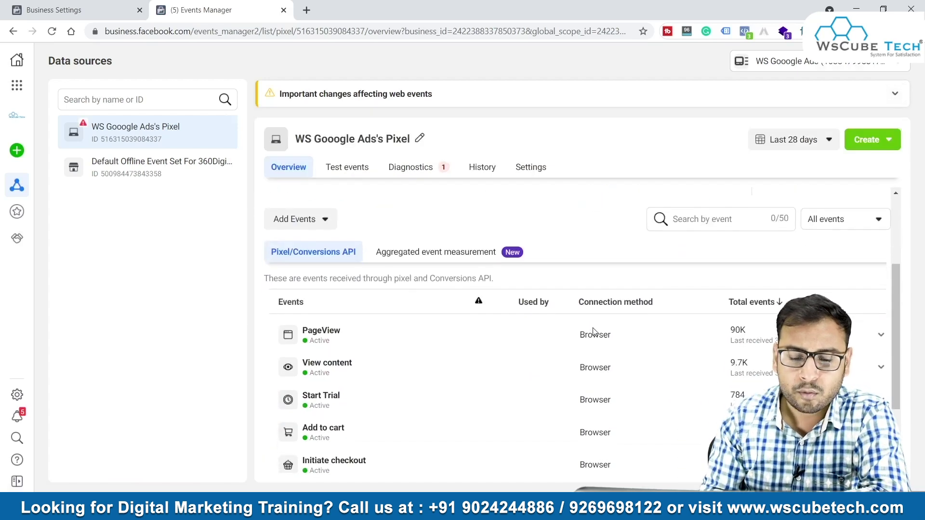
scroll(410, 461, "down", 1)
scroll(411, 461, "down", 1)
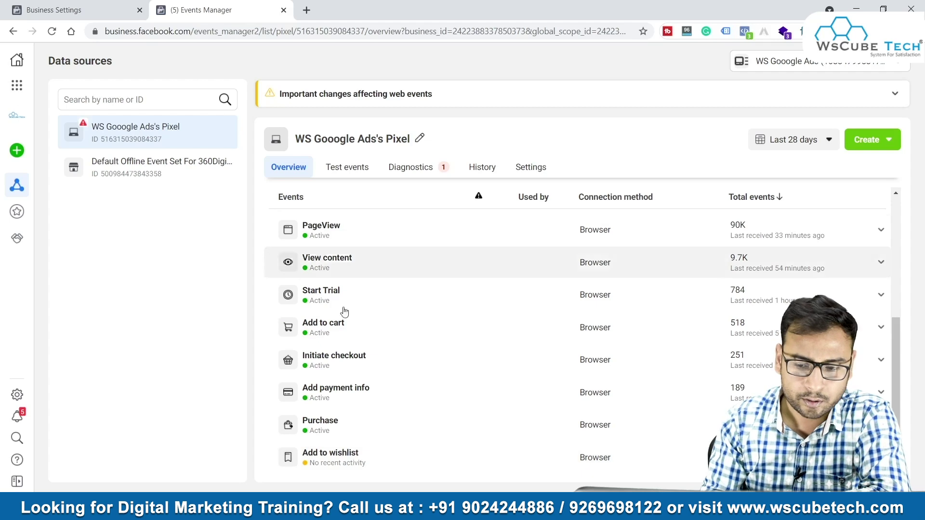
scroll(415, 320, "up", 2)
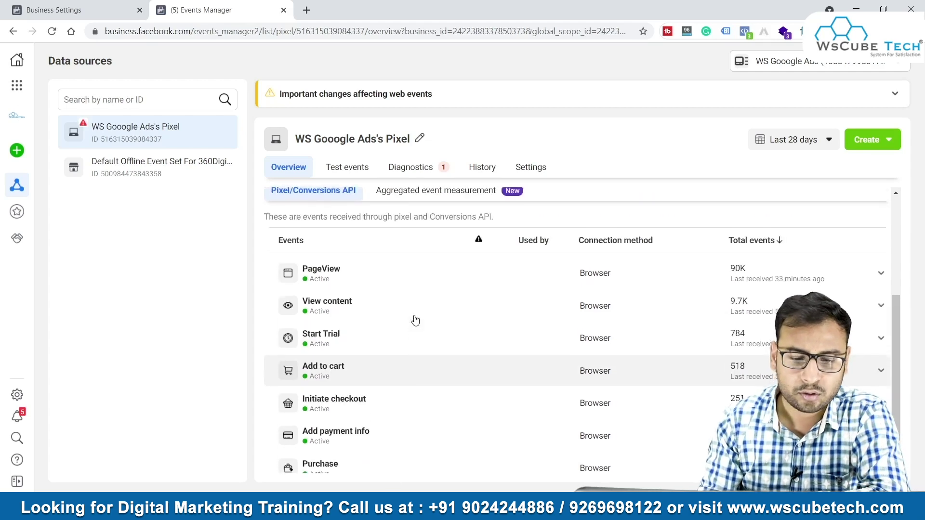
scroll(413, 320, "down", 2)
scroll(413, 318, "up", 5)
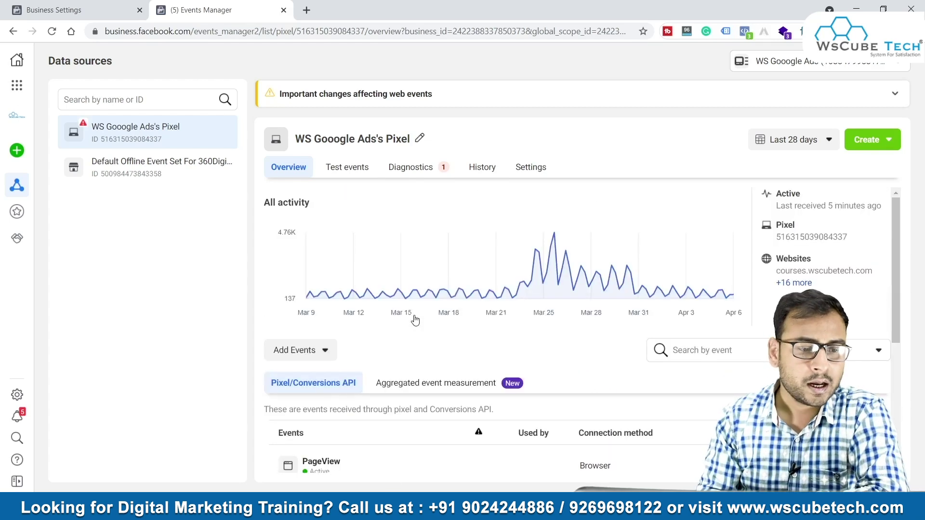
Glance at the notifications, the web events notice and the business tool shortcuts, closing each again.
left_click(16, 416)
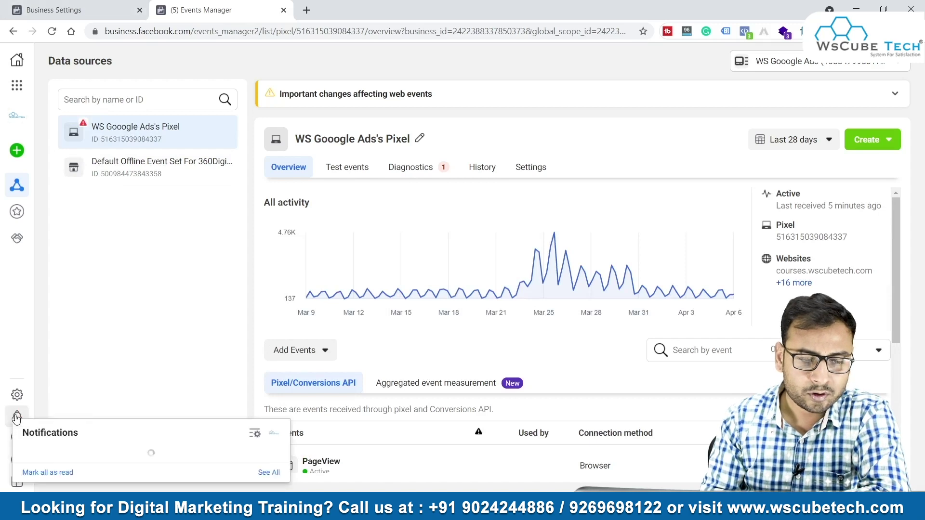
left_click(521, 64)
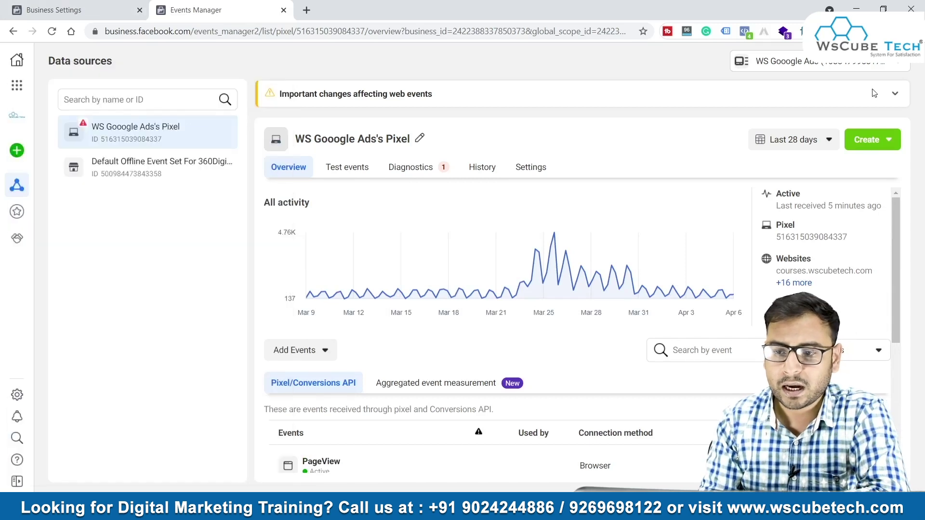
left_click(894, 93)
left_click(895, 93)
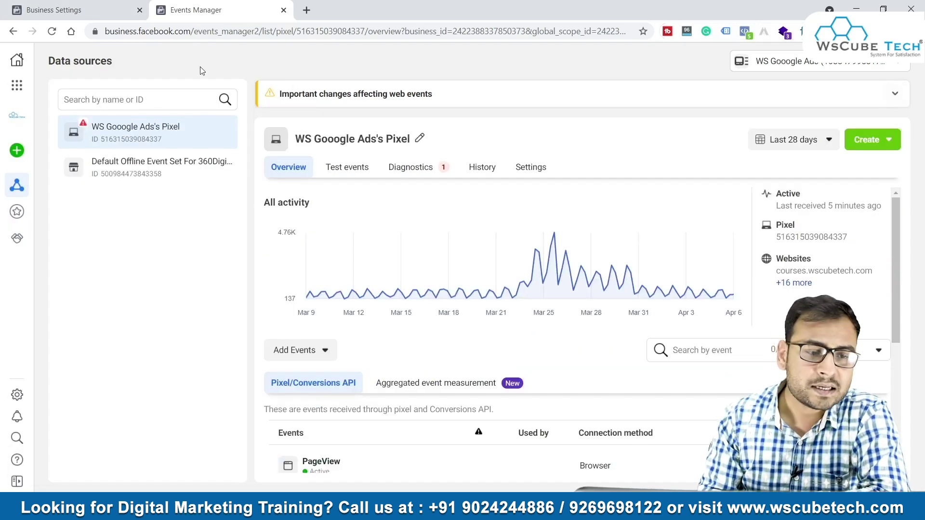
left_click(16, 85)
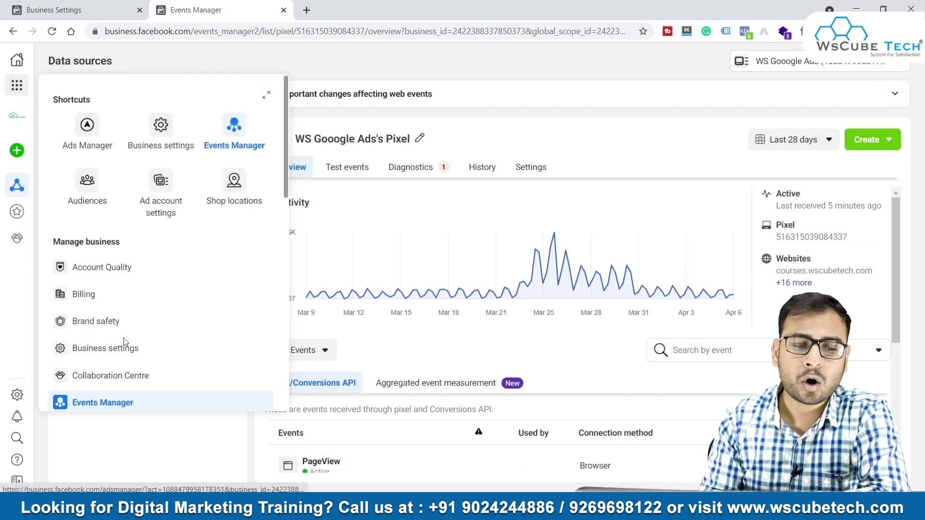
left_click(383, 80)
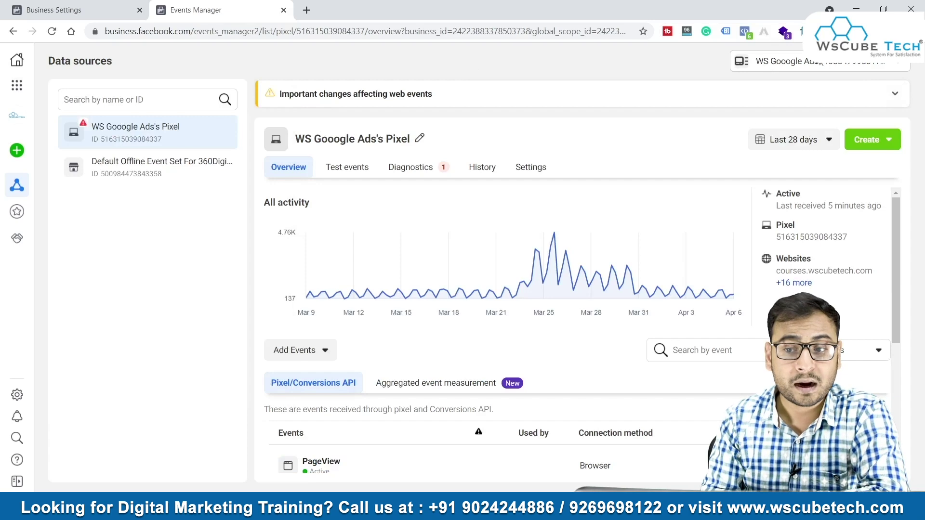